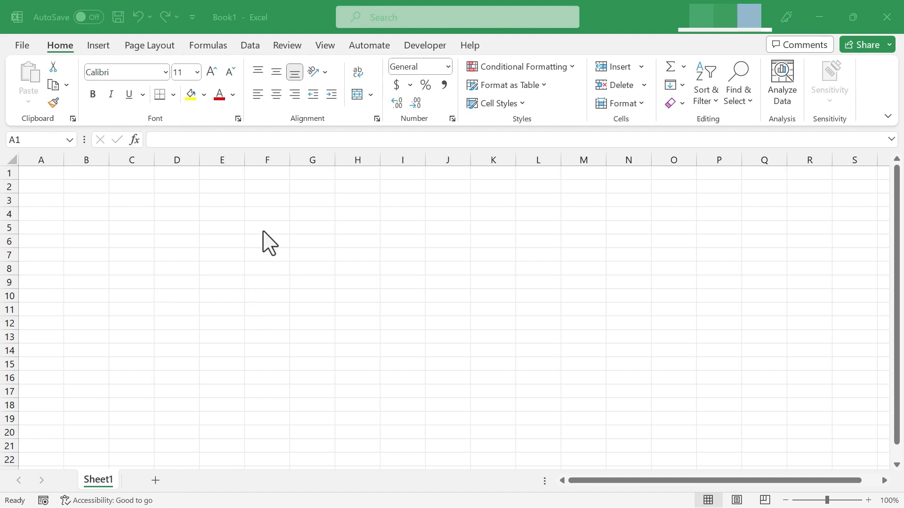
Step: Enter 'saf' in B2, 'asdfjk' in B3 and 'asdf' in C4 as sample text
left_click_drag(75, 191, 85, 200)
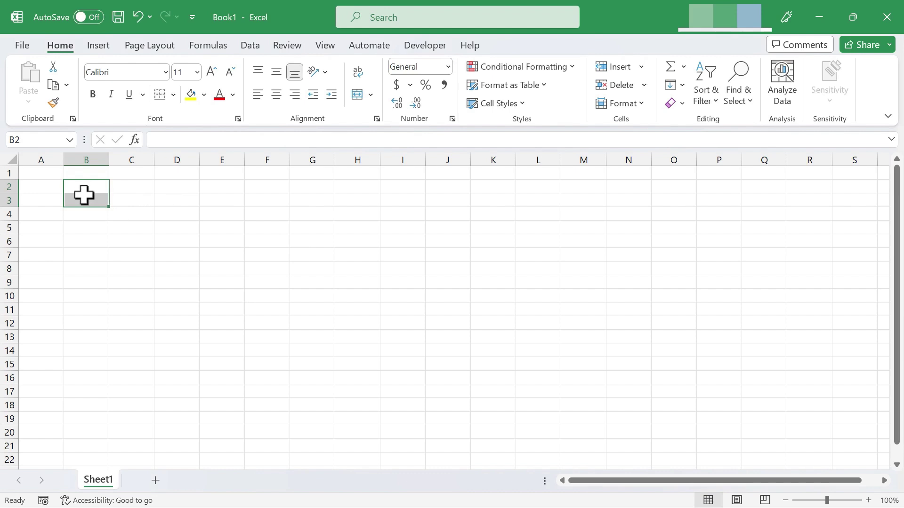
type("saf")
key("Return")
type("asdfjk")
key("Return")
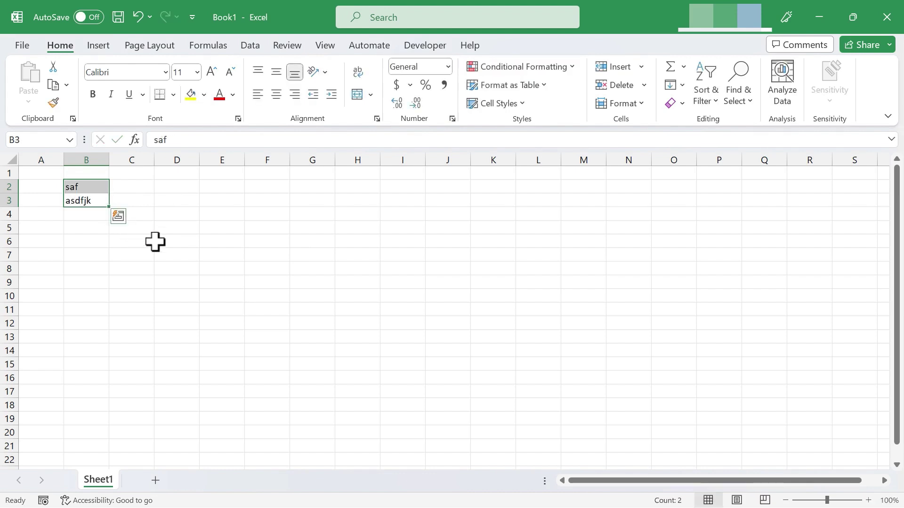
left_click(201, 241)
left_click(142, 213)
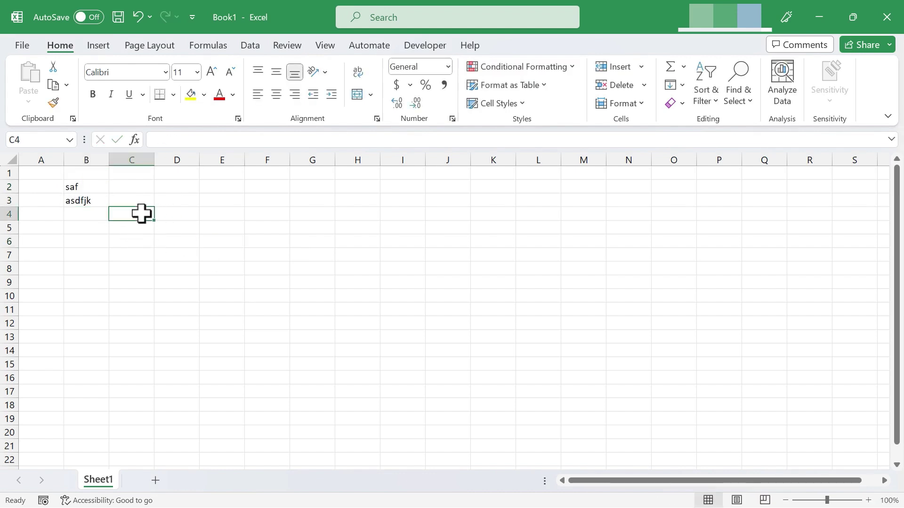
type("asdf")
left_click(222, 227)
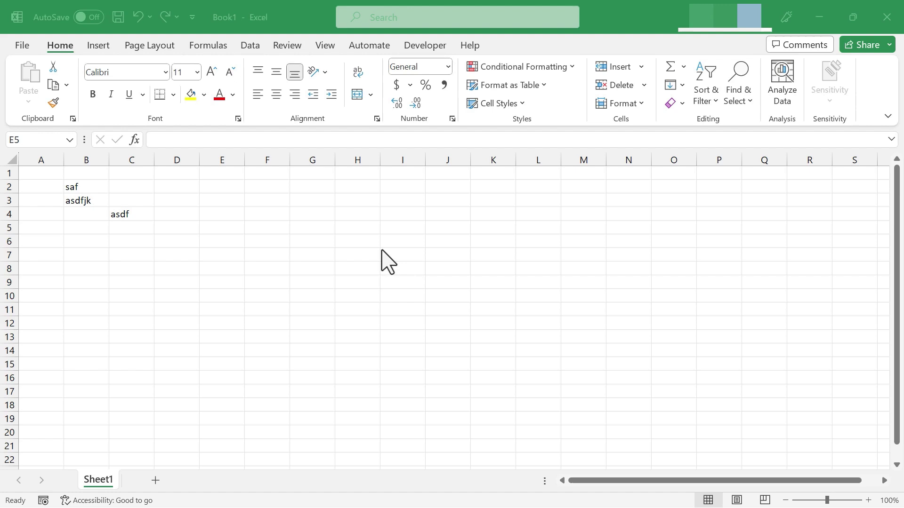
Step: Show the Screenshot gallery of available windows from Insert > Illustrations
left_click(100, 47)
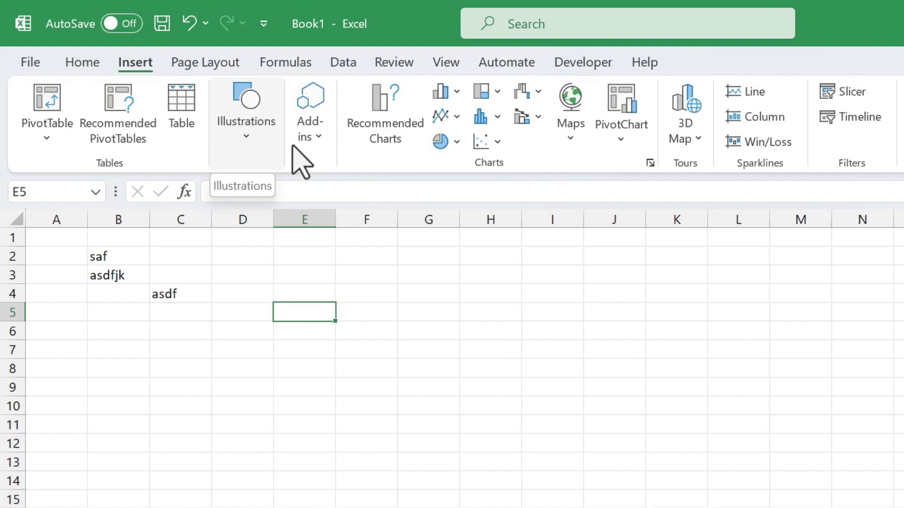
left_click(245, 141)
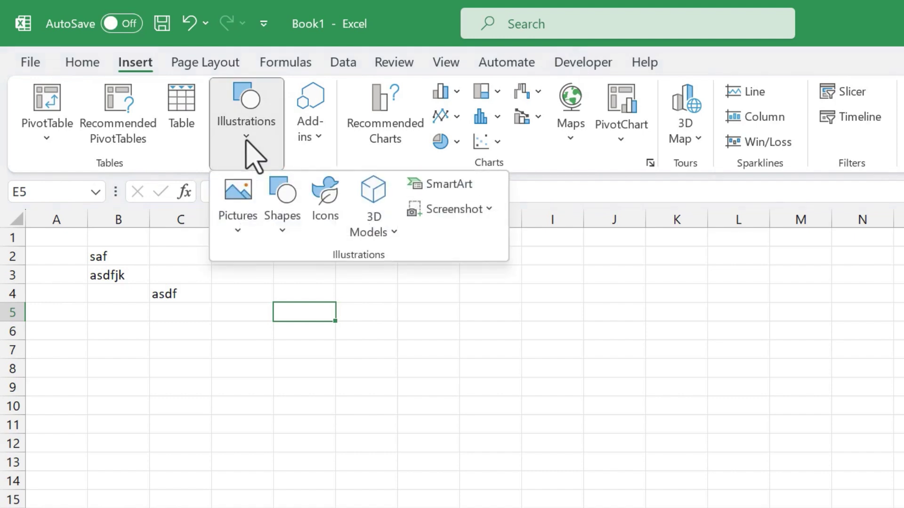
left_click(485, 210)
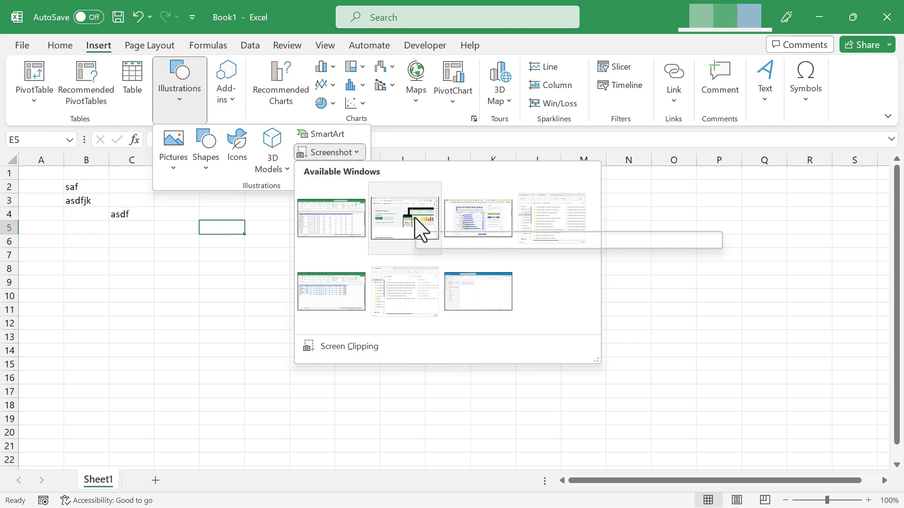
Step: Insert the browser window screenshot, resize it to 3.08" by 4.88", and place it over columns J–Q, rows 2–17
left_click(420, 229)
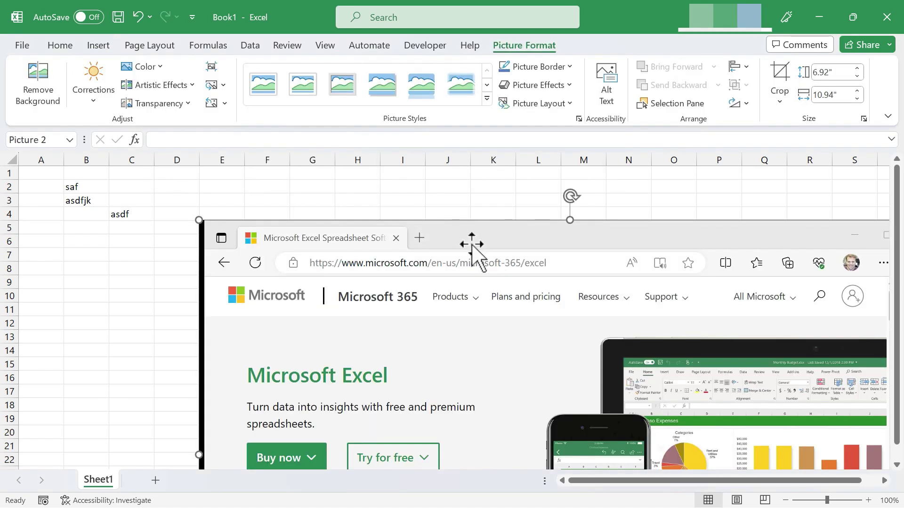
left_click_drag(485, 243, 473, 194)
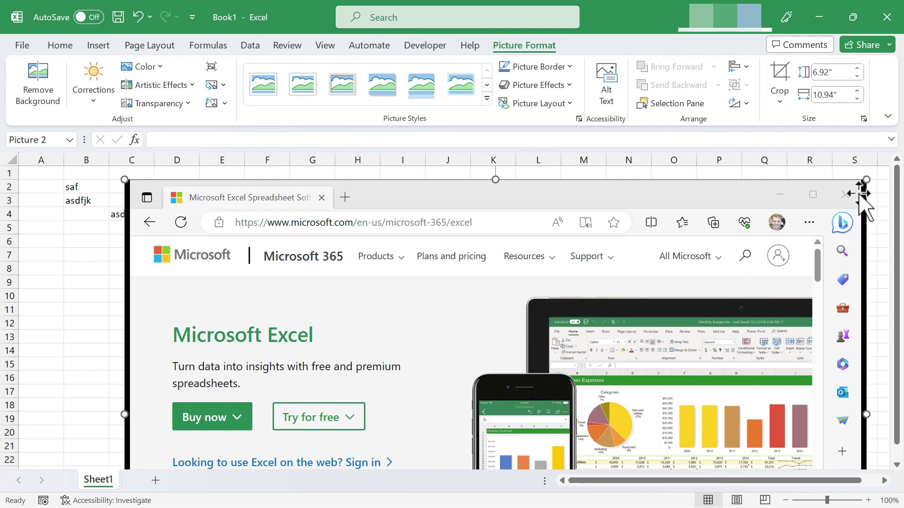
left_click_drag(865, 181, 597, 347)
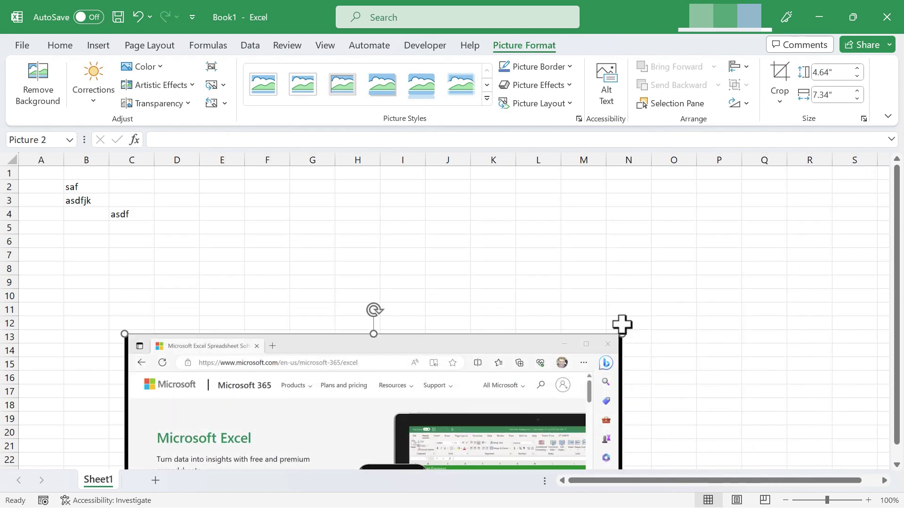
left_click_drag(516, 337, 660, 182)
left_click_drag(773, 175, 603, 280)
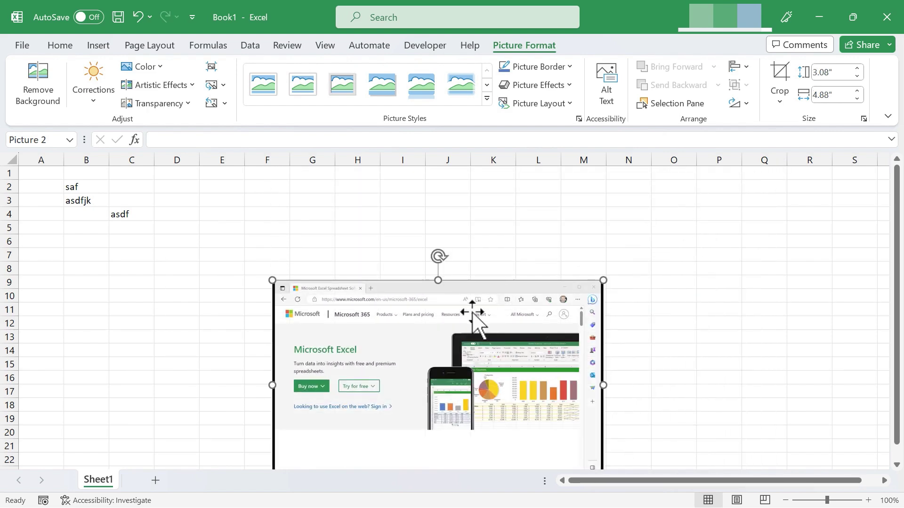
left_click_drag(458, 284, 640, 193)
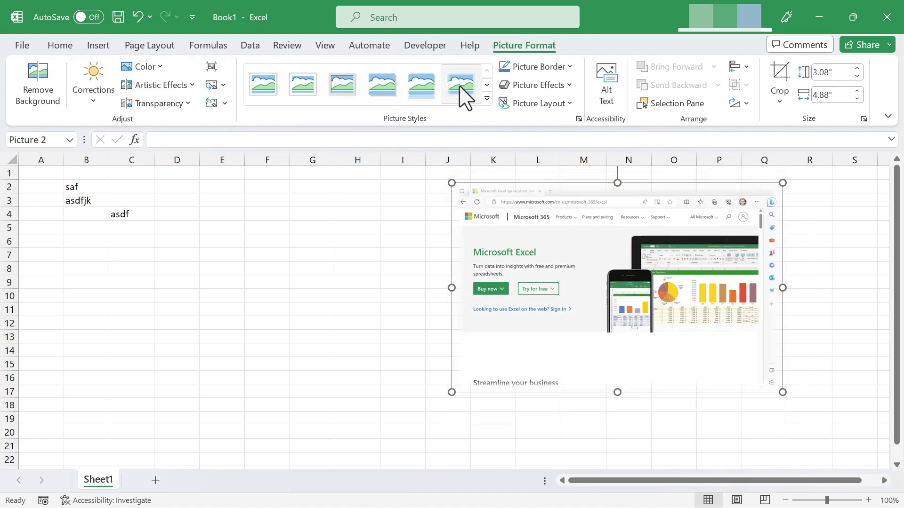
Step: Apply the rounded reflected picture style, leaving color and transparency unchanged
left_click(461, 94)
left_click(144, 67)
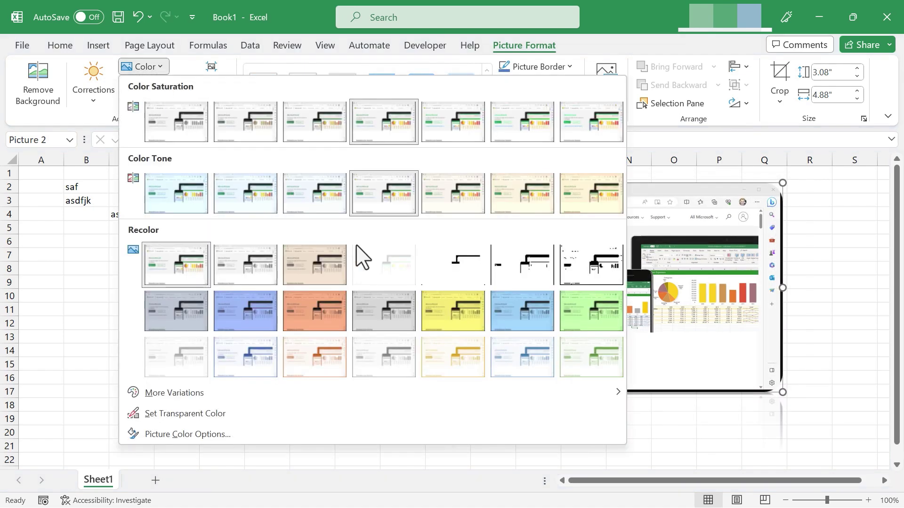
left_click(175, 103)
left_click(176, 103)
key("Escape")
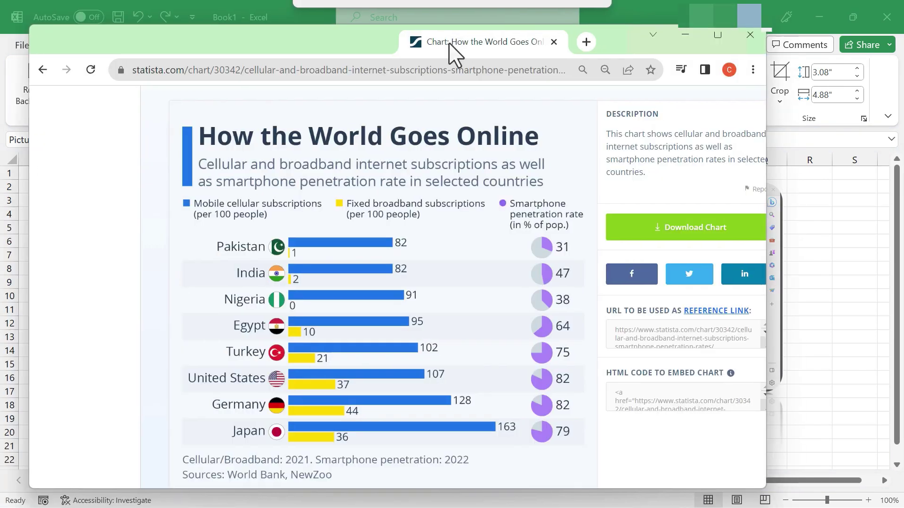
Step: Snap the Chrome window showing the Statista chart to the left beside Excel
left_click_drag(455, 55, 556, 1)
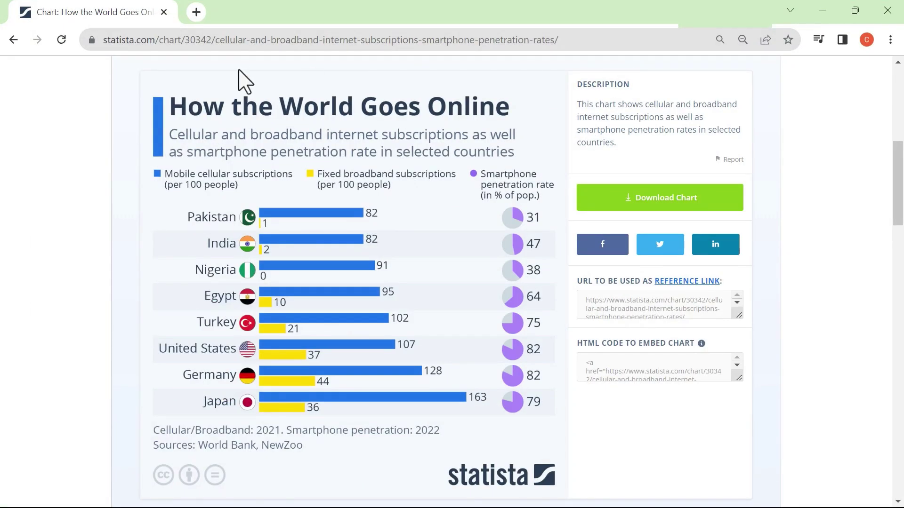
left_click_drag(295, 15, 1, 142)
left_click(674, 274)
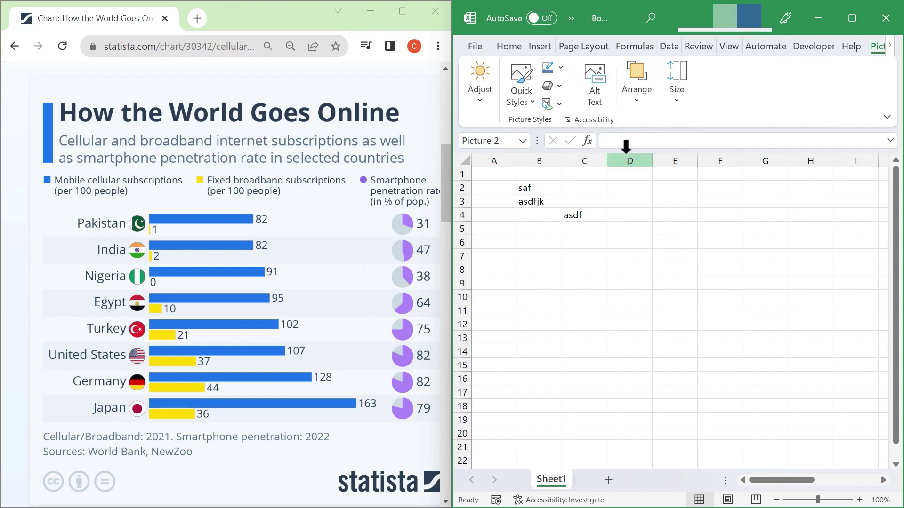
Step: Show Excel's Screenshot capture options under Insert > Illustrations
left_click(539, 45)
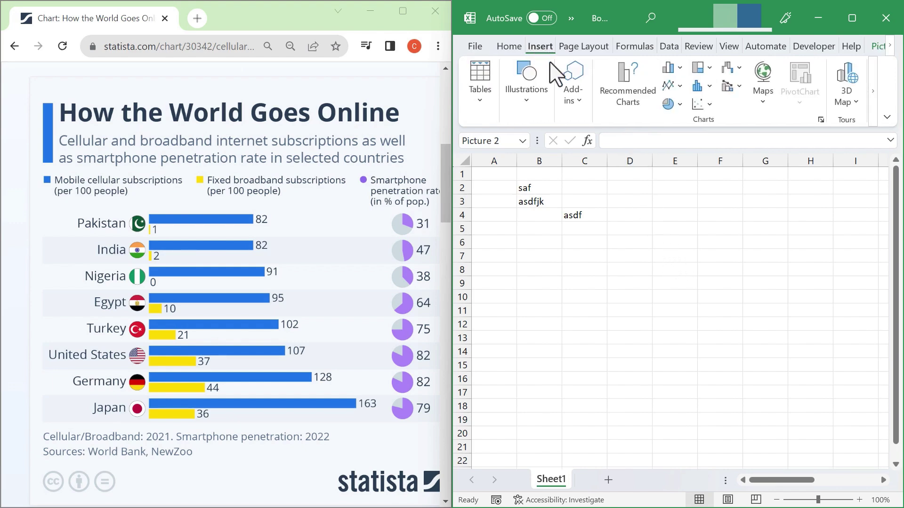
left_click(527, 94)
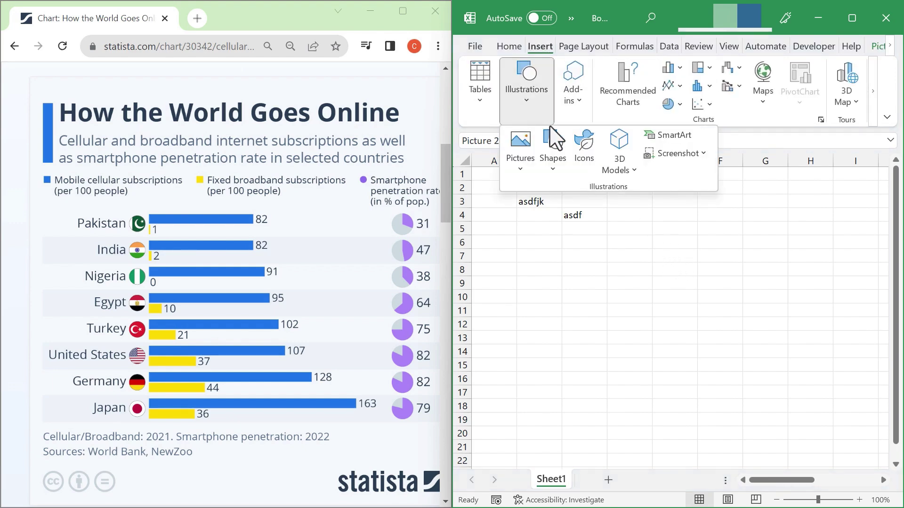
left_click(691, 160)
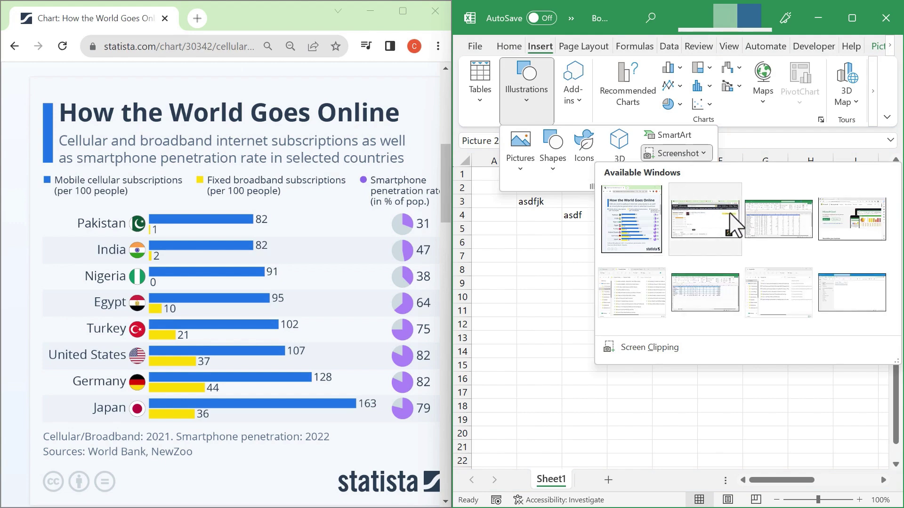
Step: Take a screen clipping of the Statista chart area in the browser
left_click(638, 356)
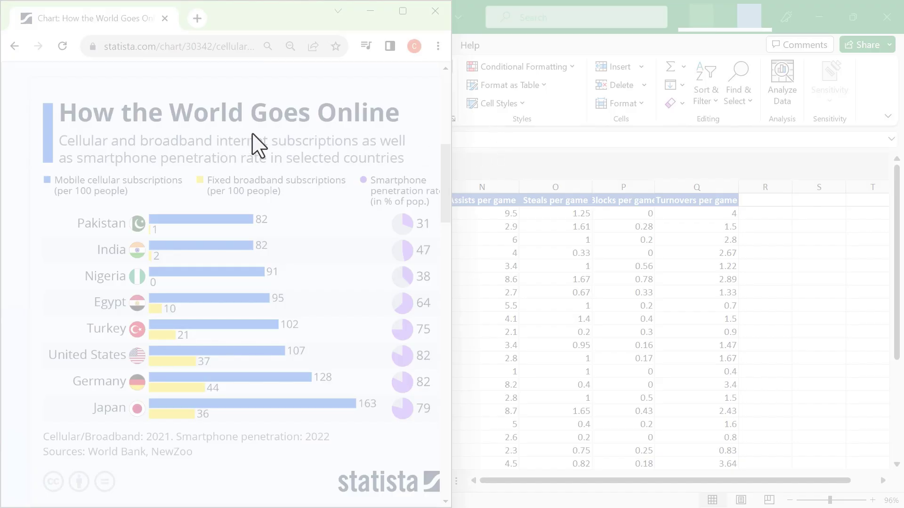
left_click_drag(31, 83, 445, 503)
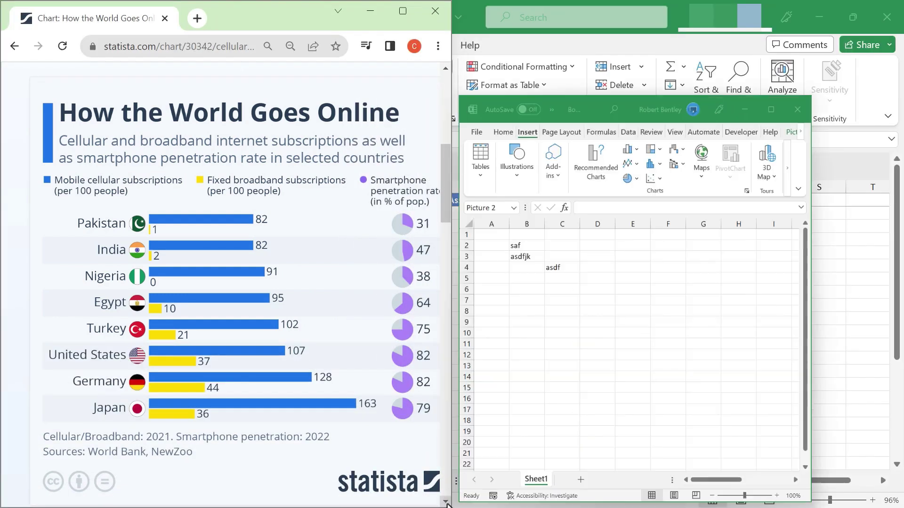
Step: Maximize Excel and shrink the chart clip to about 3.86" by 3.81" over rows 2–22
key("super+Up")
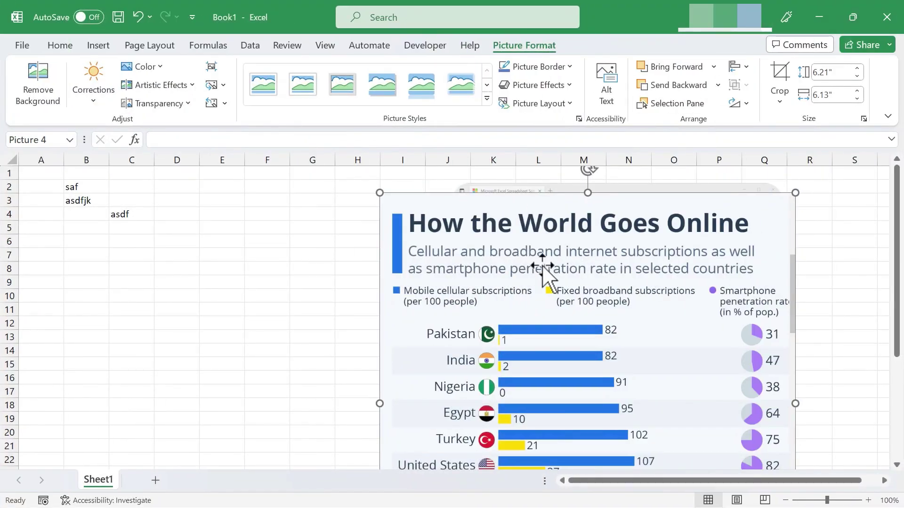
left_click_drag(549, 261, 292, 243)
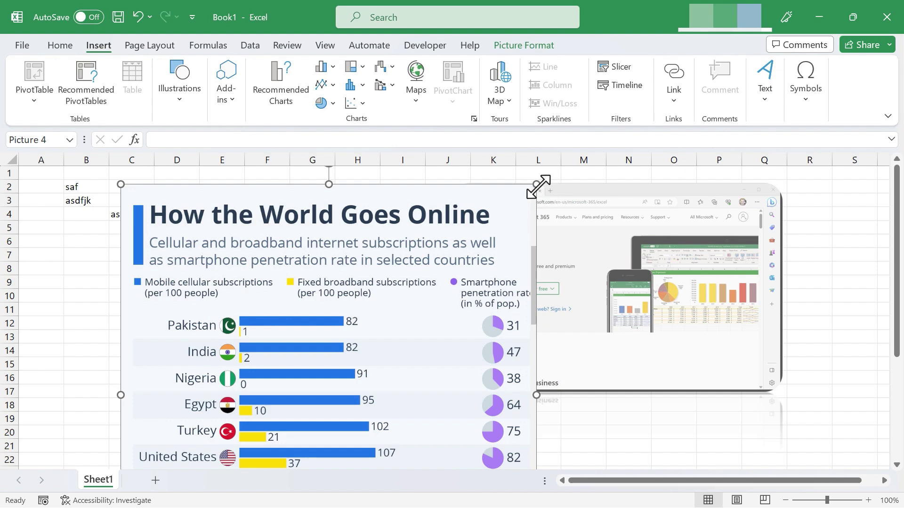
left_click_drag(539, 187, 367, 298)
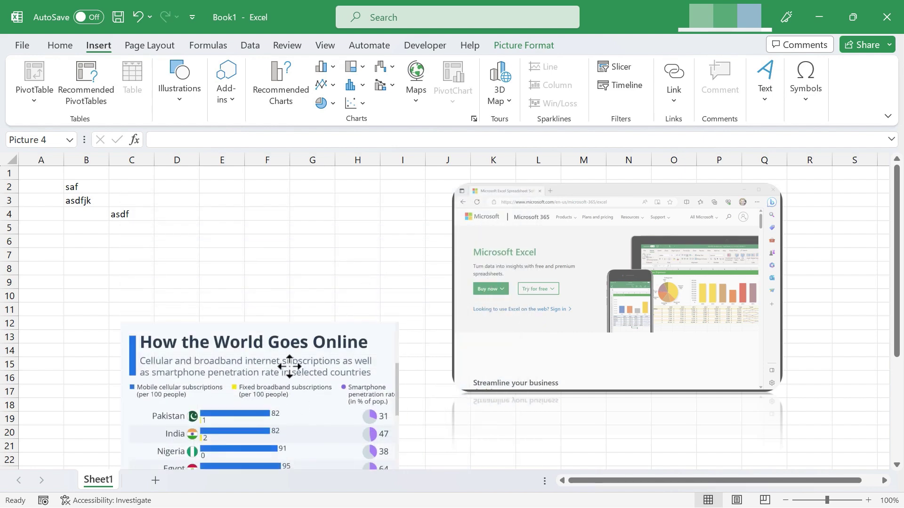
left_click_drag(290, 366, 313, 228)
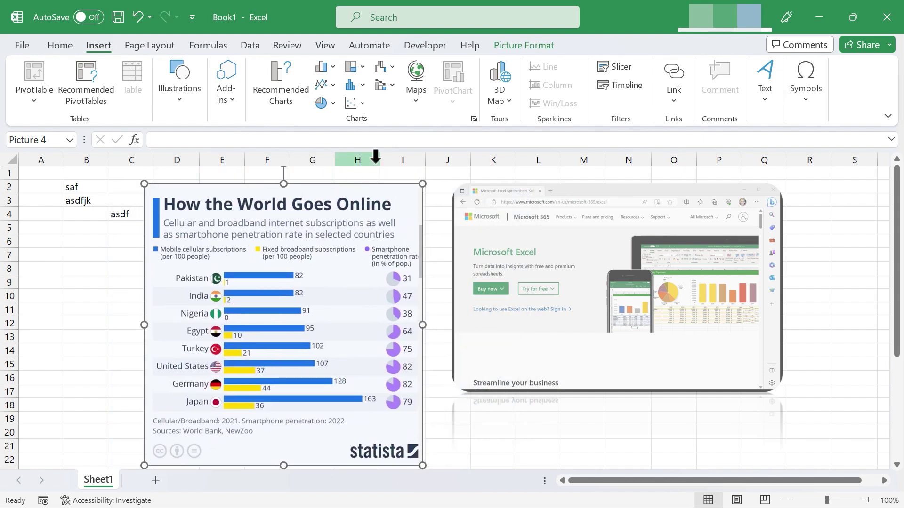
left_click_drag(422, 184, 416, 194)
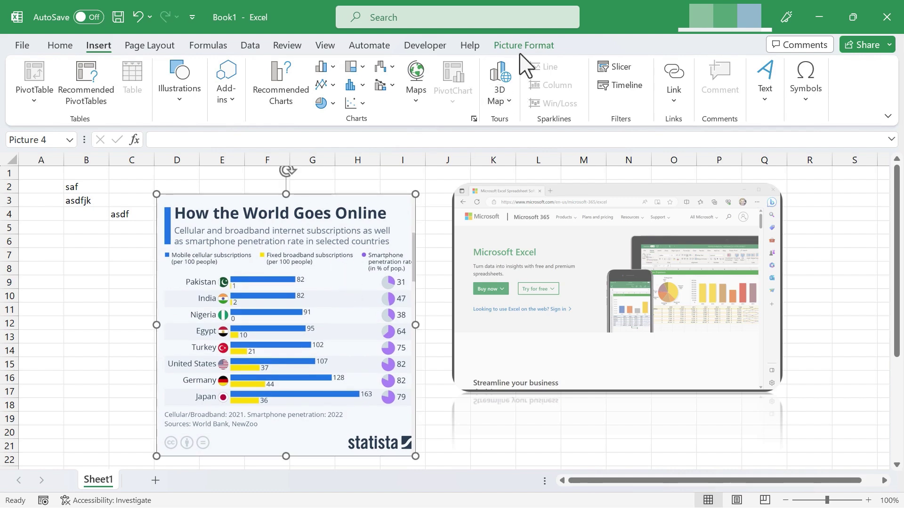
Step: Position the chart clip beside the web page screenshot over columns D–I
left_click(540, 47)
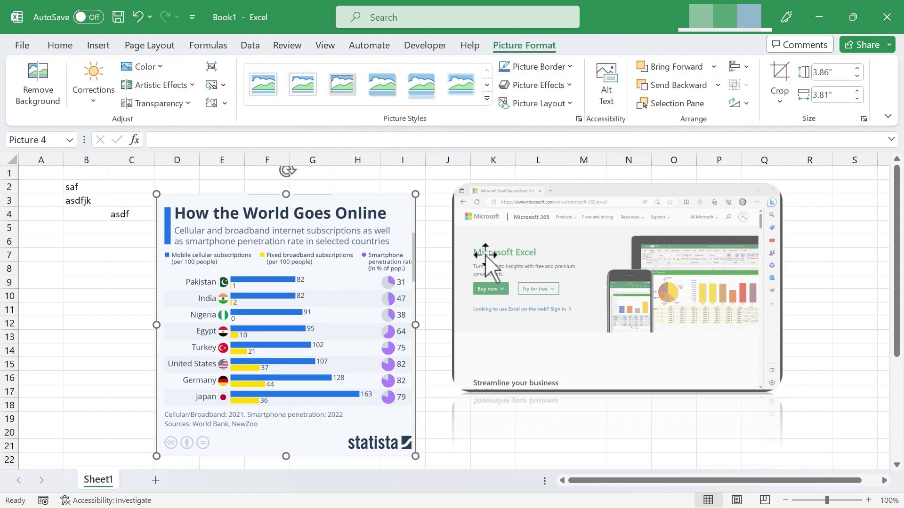
mouse_move(360, 260)
left_mouse_down()
mouse_move(368, 262)
mouse_move(335, 283)
mouse_move(339, 264)
mouse_move(360, 274)
left_mouse_up()
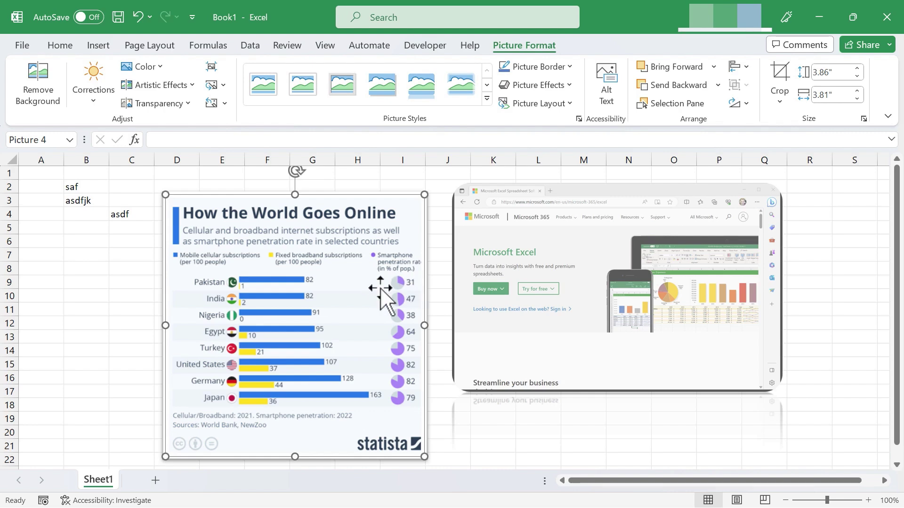
left_click_drag(380, 283, 840, 272)
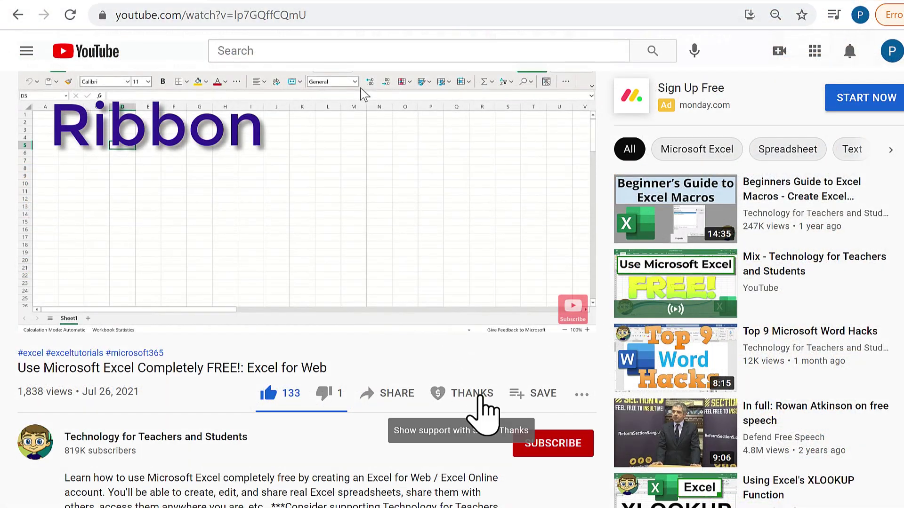
Step: Open the Super Thanks dialog under the video to tip the channel
left_click(478, 397)
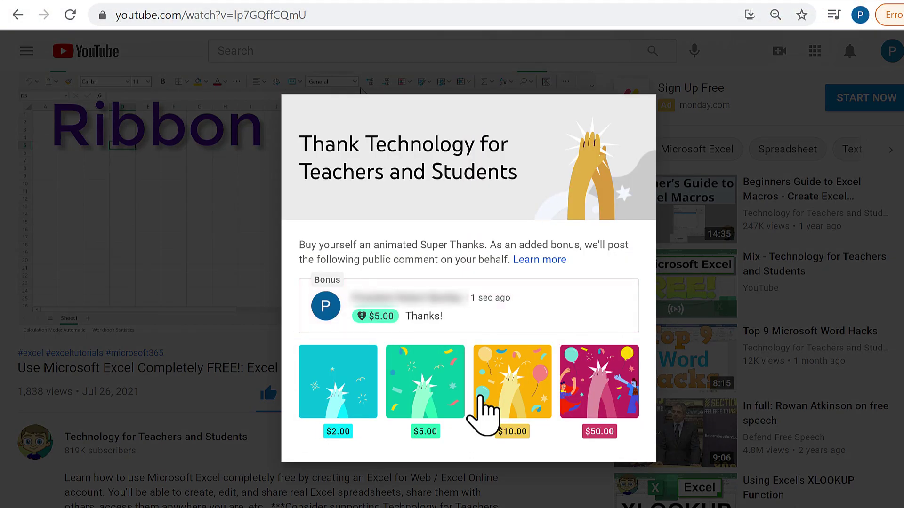